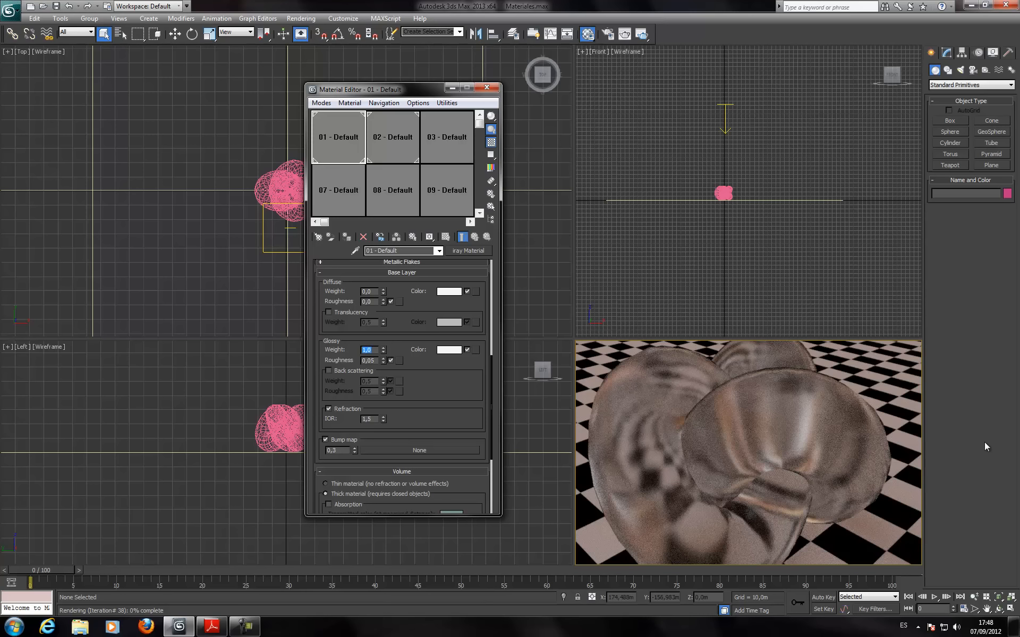
Enable absorption in the material's volume settings and set the distance of measurements to 10 m.
{"action": "scroll", "coordinate": [984, 442], "scroll_direction": "down", "scroll_amount": 3}
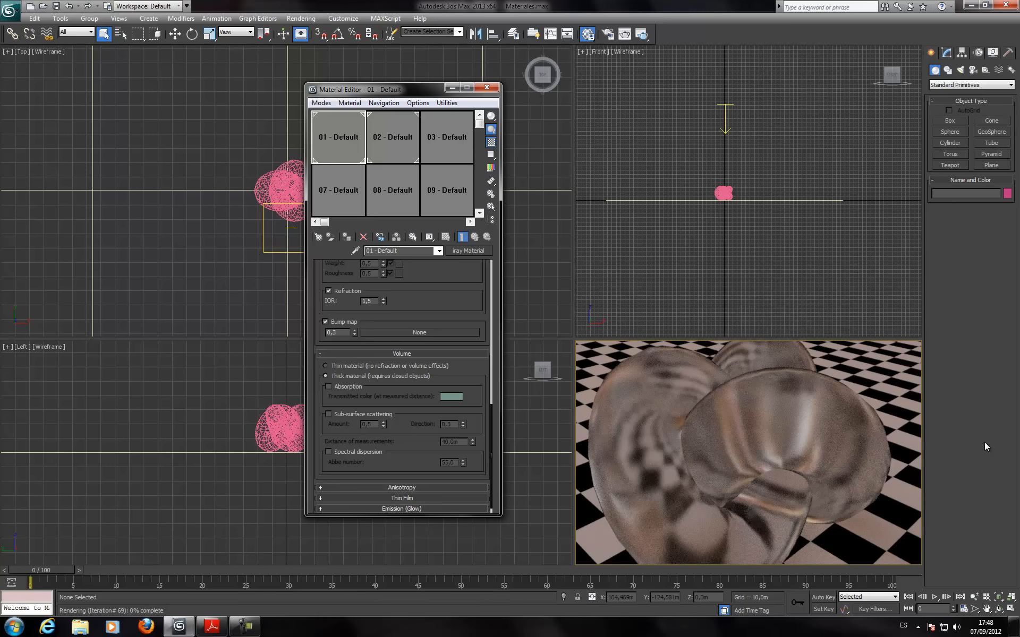
{"action": "key", "text": "ctrl+z"}
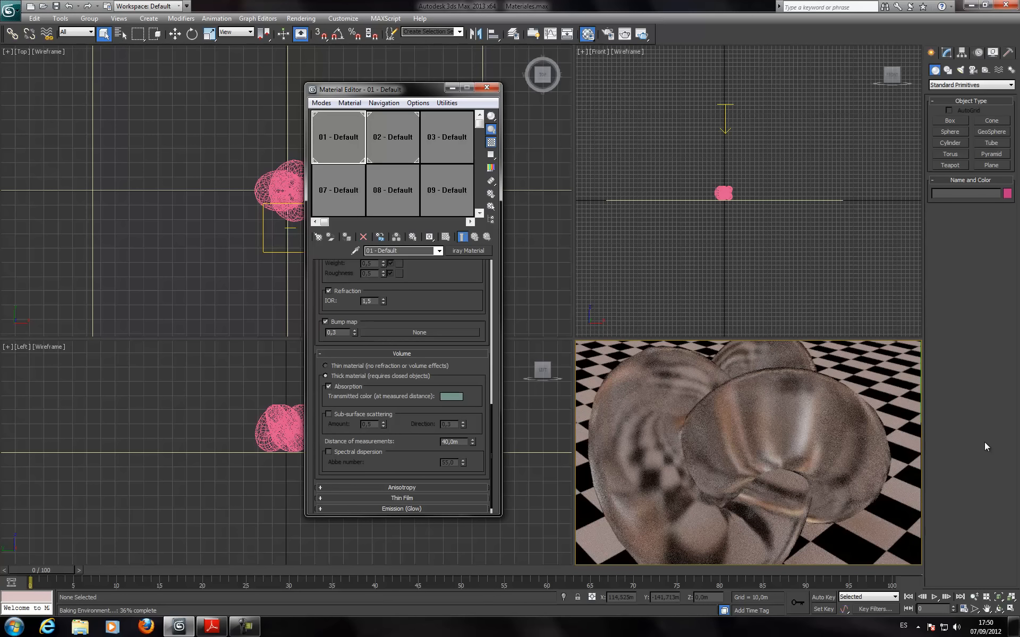
{"action": "left_click_drag", "start_coordinate": [459, 442], "coordinate": [440, 442]}
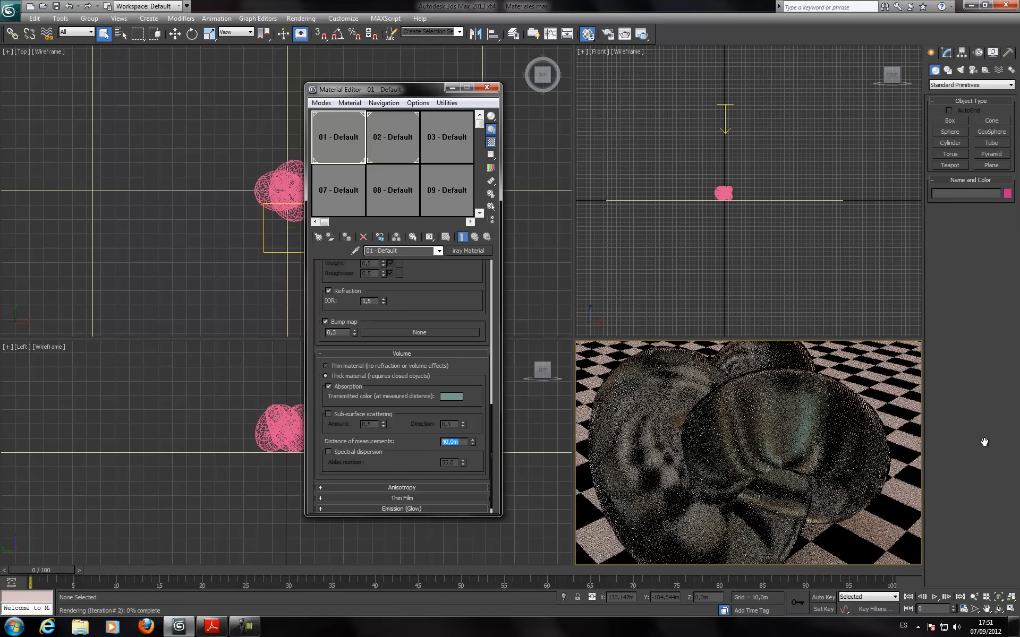
{"action": "type", "text": "10"}
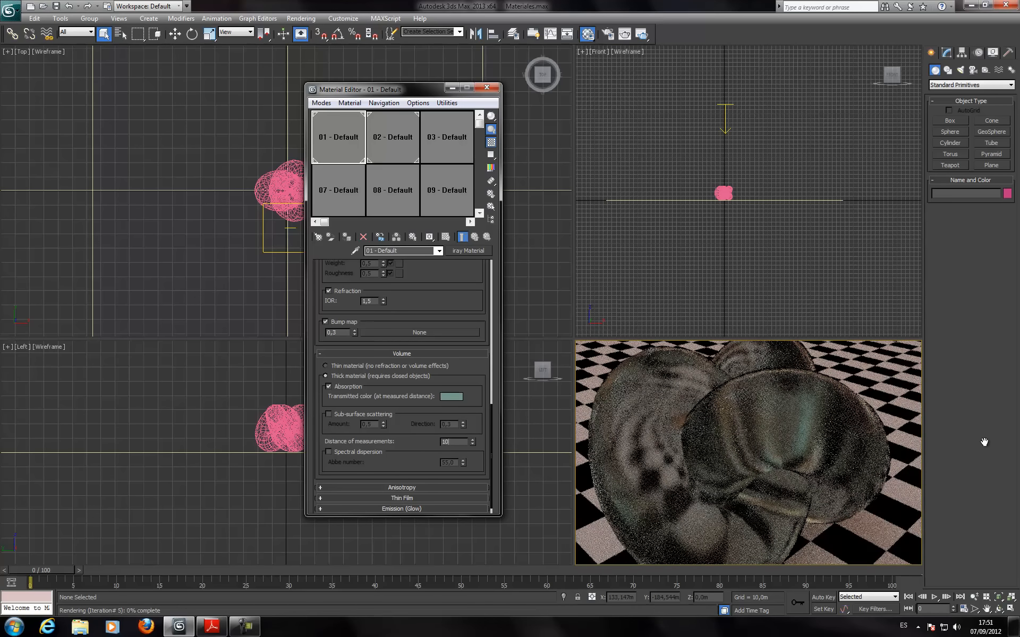
{"action": "key", "text": "Return"}
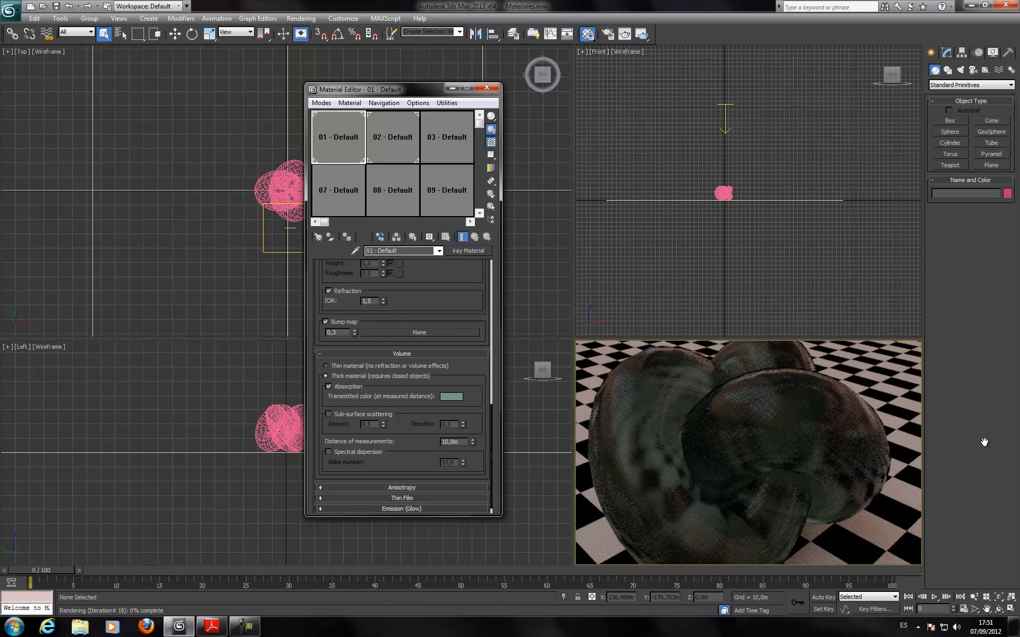
Replace absorption with sub-surface scattering in the volume settings and set the scattering direction to 0.
{"action": "left_click_drag", "start_coordinate": [442, 442], "coordinate": [986, 442]}
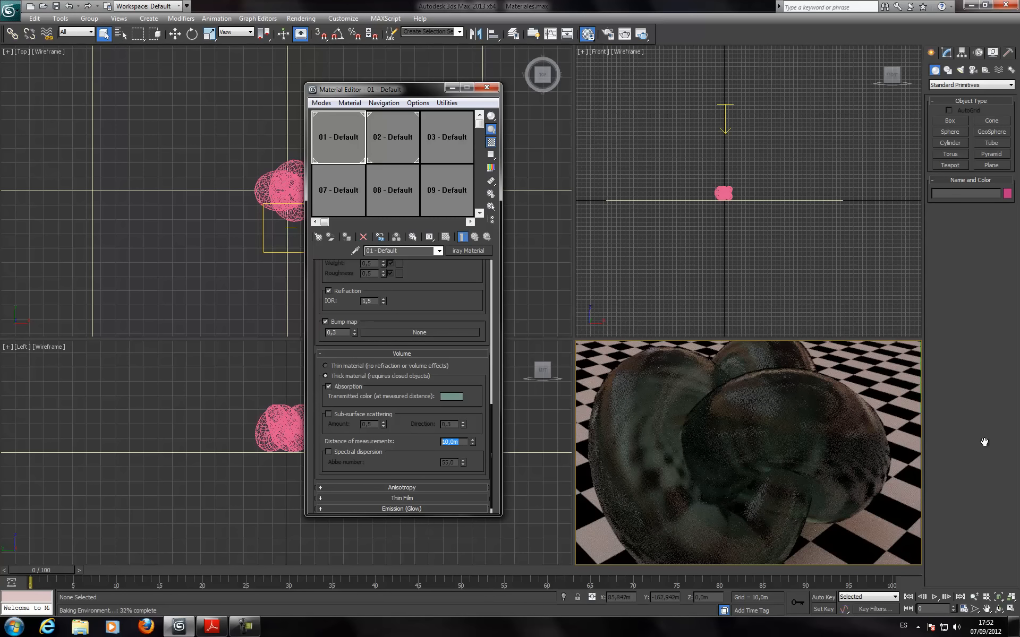
{"action": "key", "text": "Return"}
{"action": "key", "text": "space"}
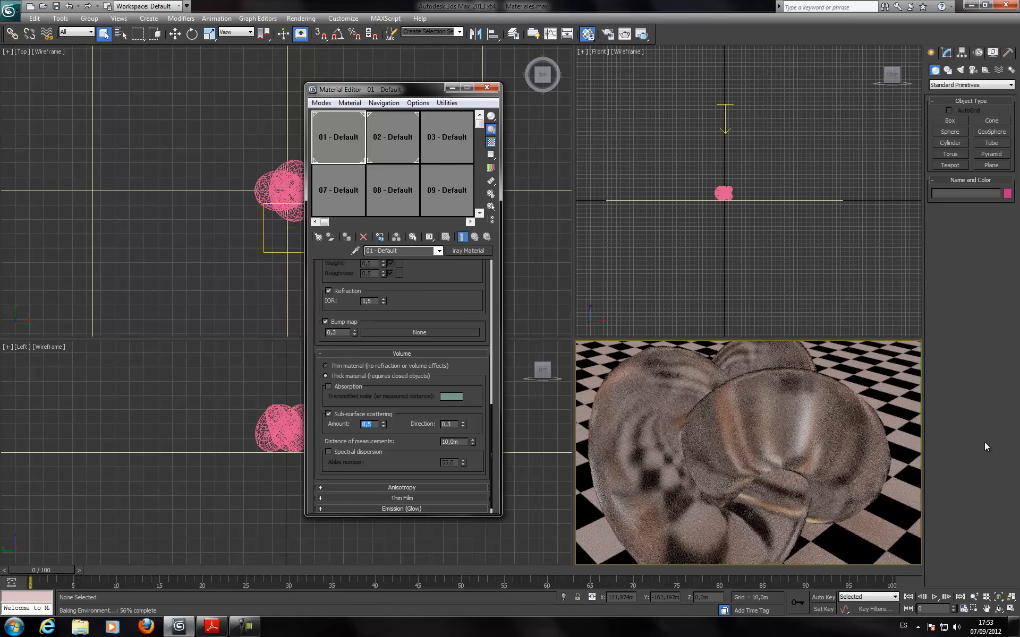
{"action": "key", "text": "Tab"}
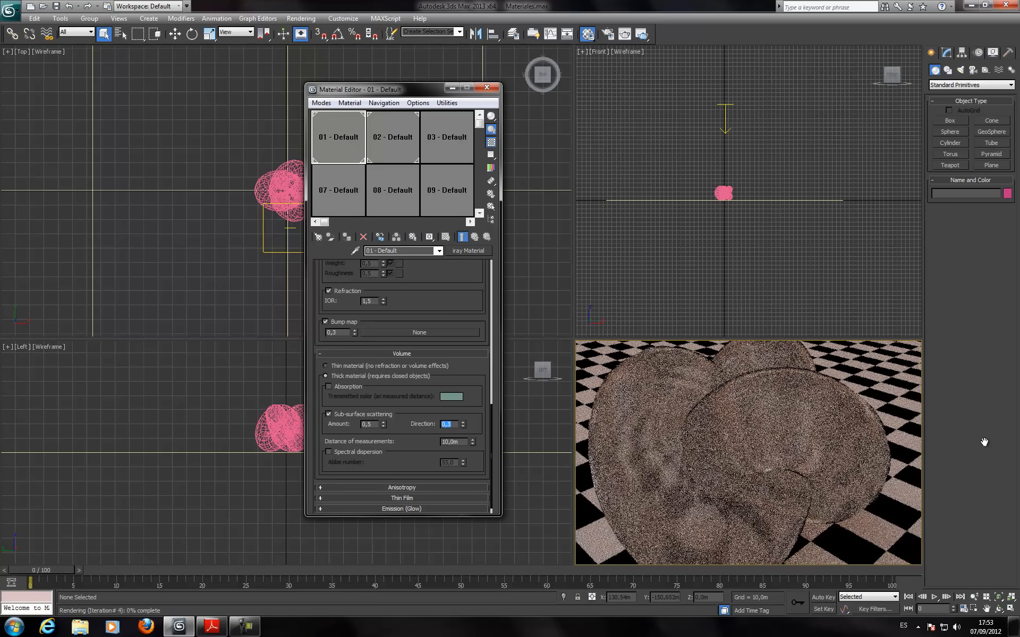
{"action": "type", "text": "0"}
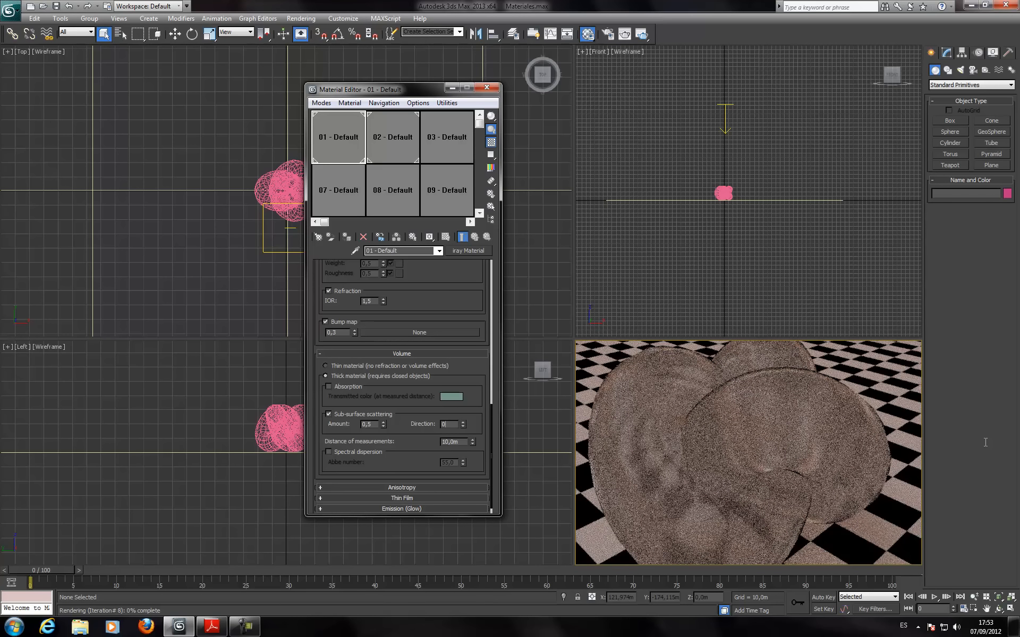
{"action": "key", "text": "Tab"}
{"action": "key", "text": "Return"}
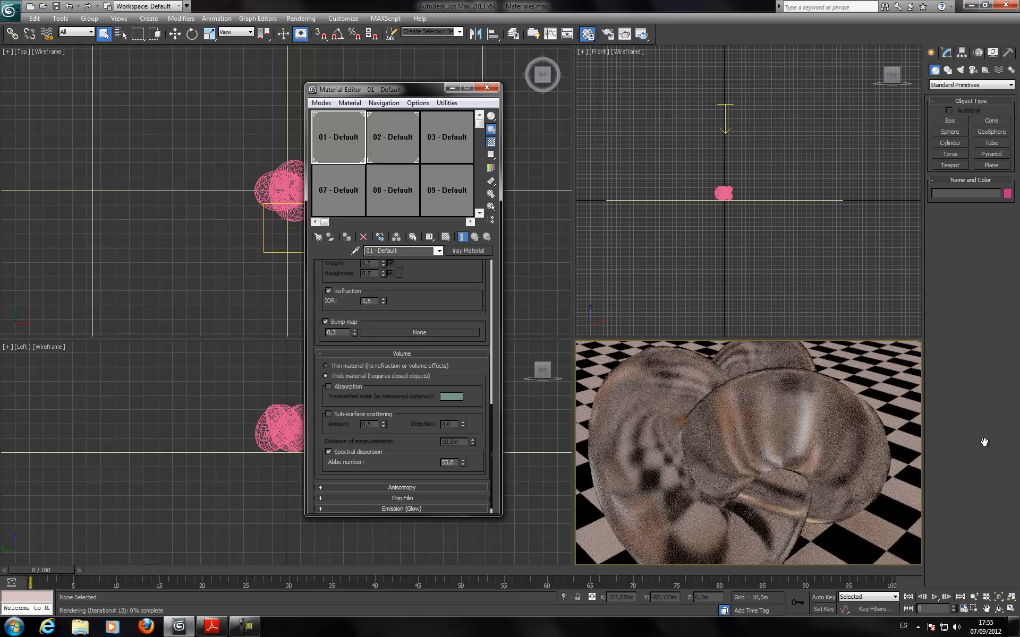
Turn off refraction with glossy roughness at 0,04, and enable base-layer forward-scattering anisotropy with an amount of 0,88.
{"action": "scroll", "coordinate": [984, 442], "scroll_direction": "up", "scroll_amount": 3}
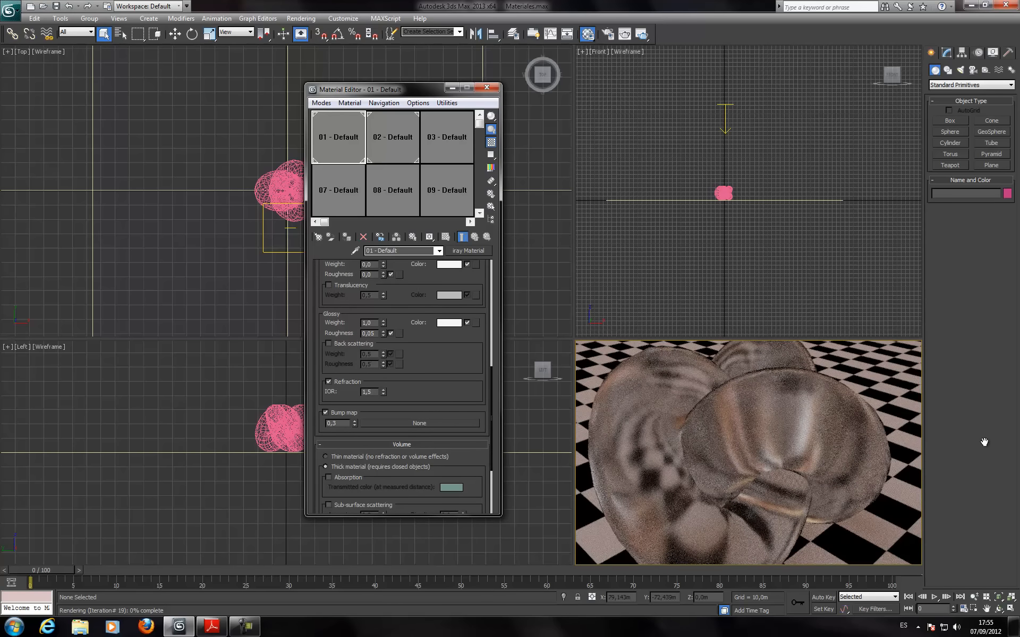
{"action": "scroll", "coordinate": [984, 442], "scroll_direction": "down", "scroll_amount": 3}
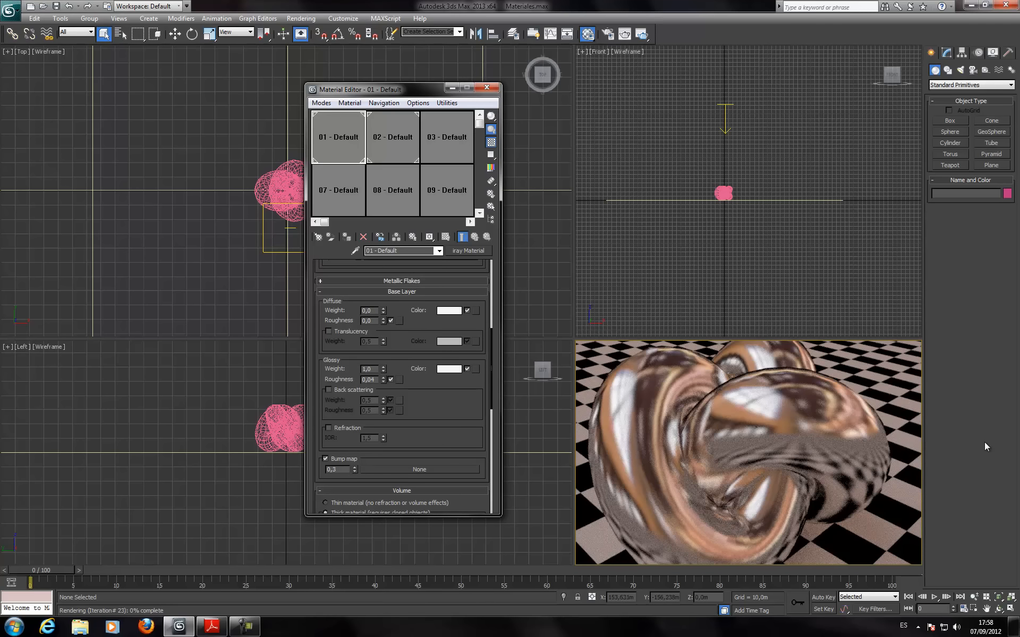
{"action": "scroll", "coordinate": [984, 442], "scroll_direction": "down", "scroll_amount": 5}
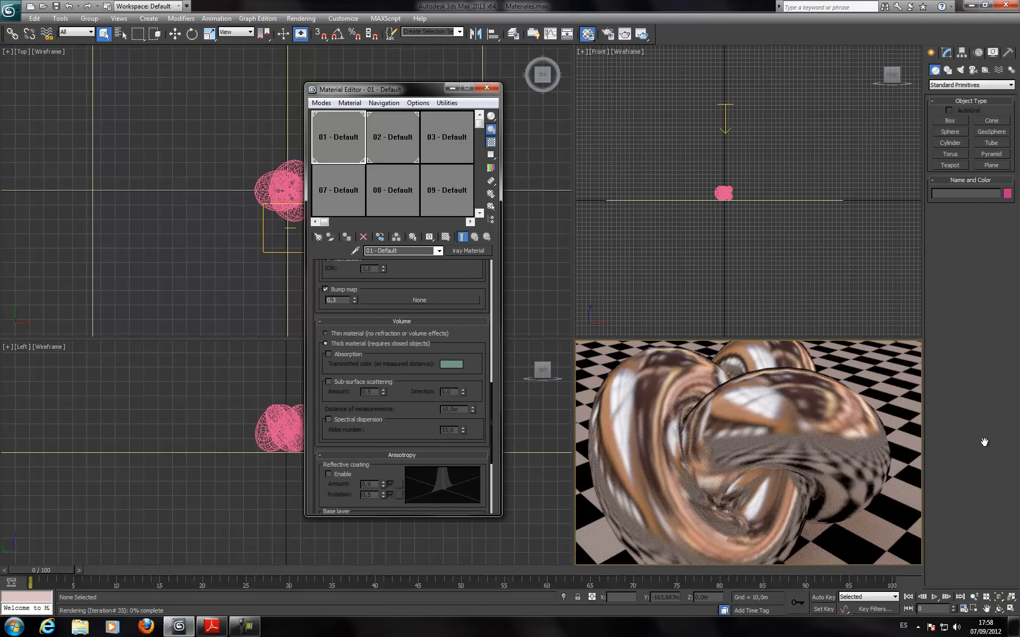
{"action": "scroll", "coordinate": [984, 442], "scroll_direction": "down", "scroll_amount": 5}
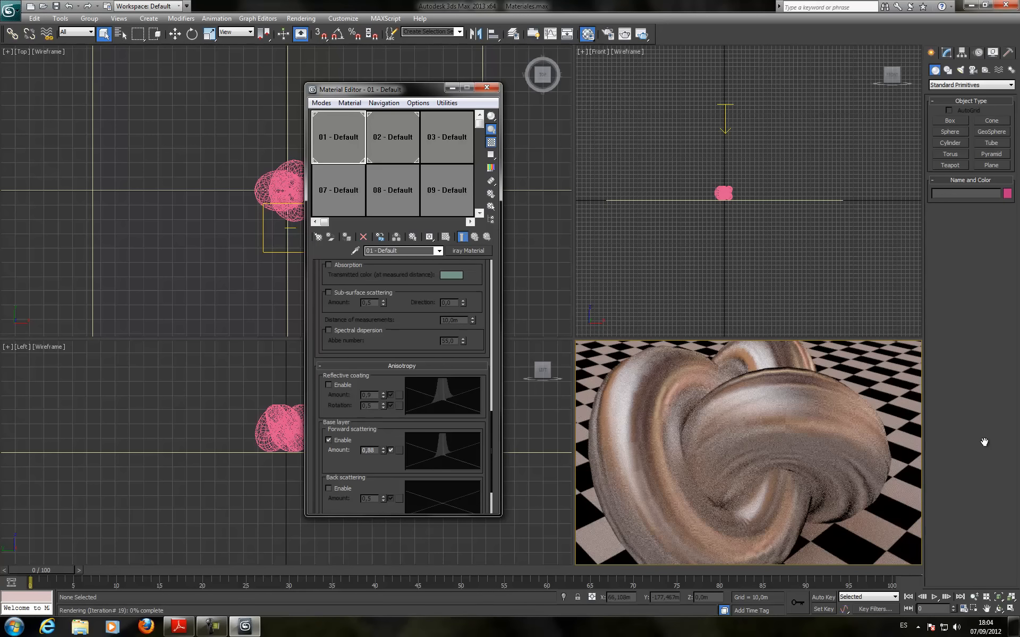
Enable the thin film on the base layer with a thickness of 60,01 nm and adjust its IOR.
{"action": "scroll", "coordinate": [984, 442], "scroll_direction": "down", "scroll_amount": 3}
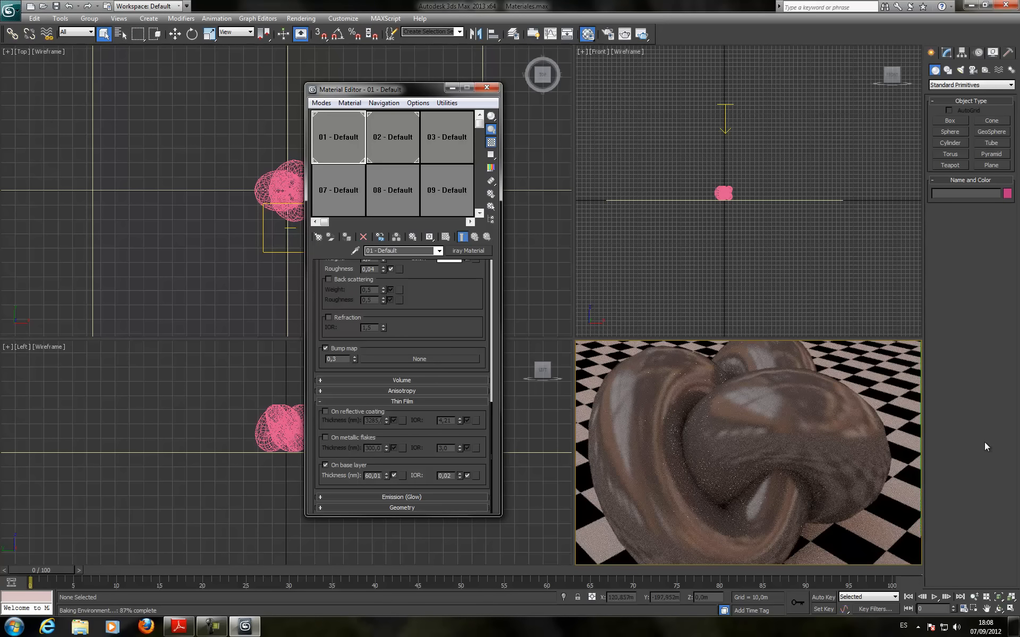
{"action": "left_click_drag", "start_coordinate": [460, 476], "coordinate": [459, 415]}
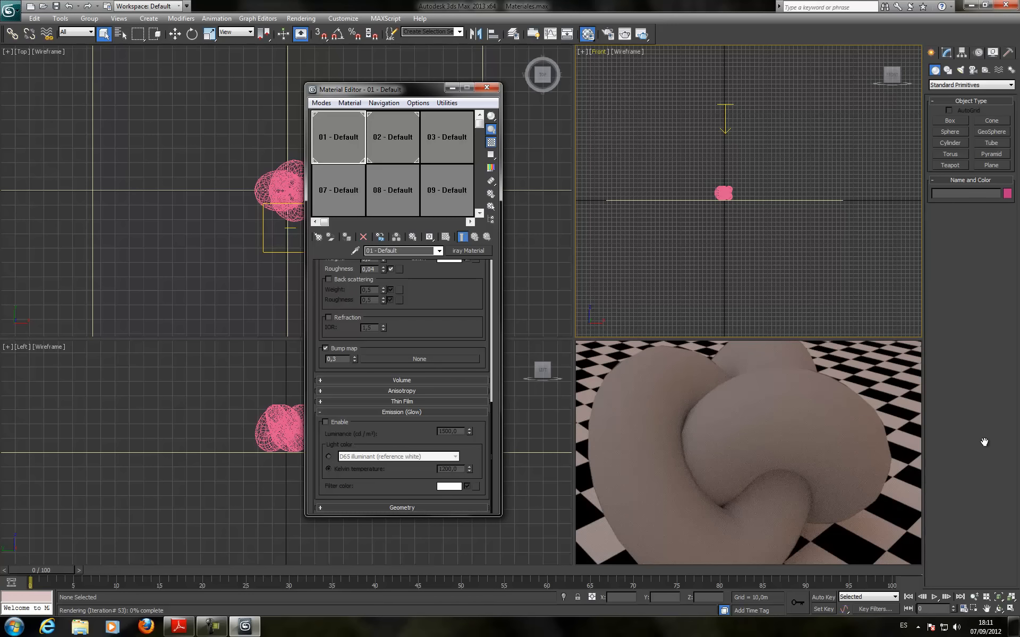
Enable the material's emission glow and switch its light color from Kelvin temperature to a preset illuminant.
{"action": "key", "text": "ctrl+z"}
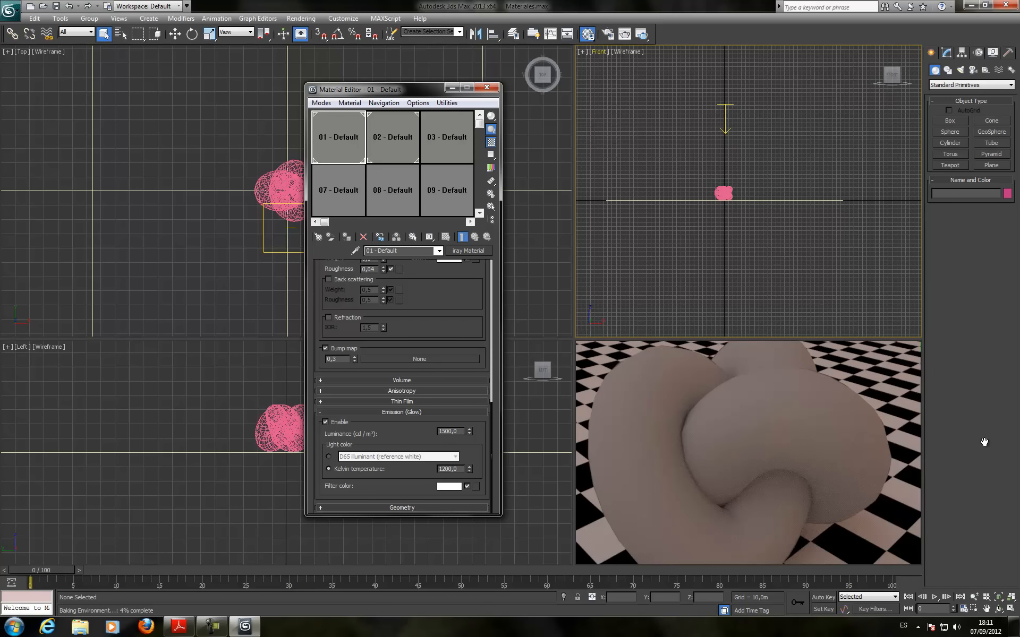
{"action": "left_click_drag", "start_coordinate": [459, 431], "coordinate": [438, 431]}
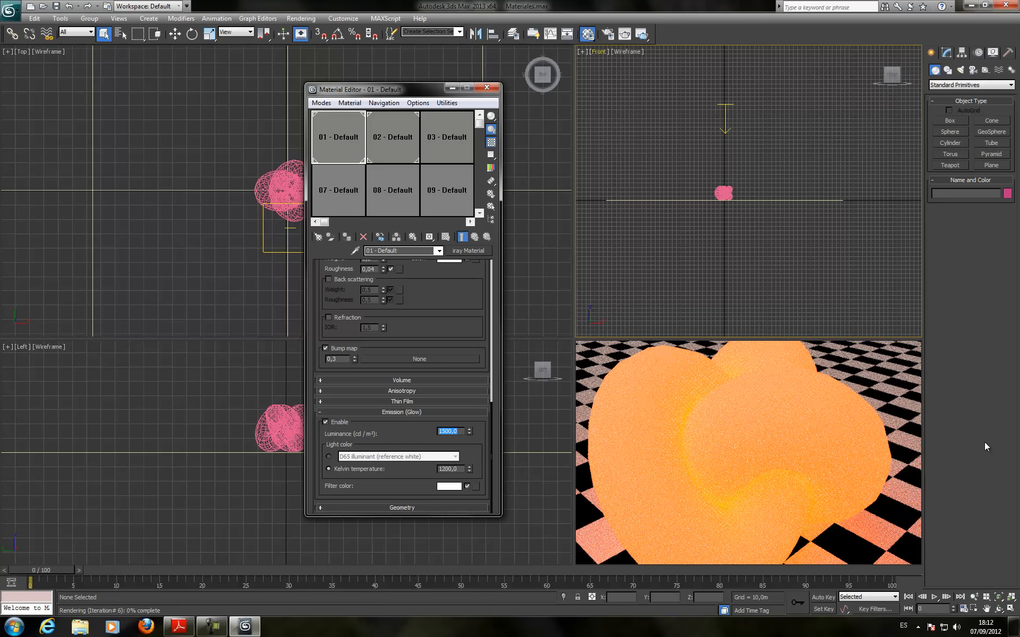
{"action": "key", "text": "Tab"}
{"action": "key", "text": "Tab"}
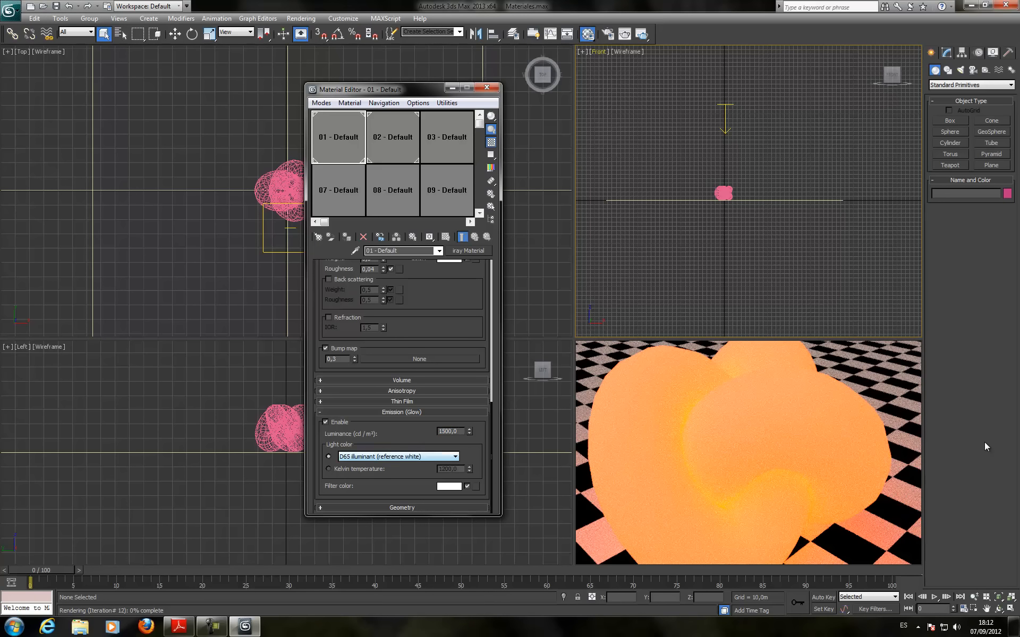
Browse the preset illuminants and set the glow's light color to HID mercury.
{"action": "key", "text": "alt+Down"}
{"action": "key", "text": "Down"}
{"action": "key", "text": "Down"}
{"action": "key", "text": "Down"}
{"action": "key", "text": "Down"}
{"action": "key", "text": "Down"}
{"action": "key", "text": "Down"}
{"action": "key", "text": "Down"}
{"action": "key", "text": "Down"}
{"action": "key", "text": "Down"}
{"action": "key", "text": "Down"}
{"action": "key", "text": "Down"}
{"action": "key", "text": "Down"}
{"action": "key", "text": "Down"}
{"action": "key", "text": "Down"}
{"action": "key", "text": "Down"}
{"action": "key", "text": "Up"}
{"action": "key", "text": "Up"}
{"action": "key", "text": "Up"}
{"action": "key", "text": "Up"}
{"action": "key", "text": "Up"}
{"action": "key", "text": "Up"}
{"action": "key", "text": "Up"}
{"action": "key", "text": "Up"}
{"action": "key", "text": "Up"}
{"action": "key", "text": "Up"}
{"action": "key", "text": "Up"}
{"action": "key", "text": "Up"}
{"action": "key", "text": "Up"}
{"action": "key", "text": "Up"}
{"action": "key", "text": "Up"}
{"action": "key", "text": "Down"}
{"action": "key", "text": "Down"}
{"action": "key", "text": "Down"}
{"action": "key", "text": "Down"}
{"action": "key", "text": "Down"}
{"action": "key", "text": "Down"}
{"action": "key", "text": "Down"}
{"action": "key", "text": "Down"}
{"action": "key", "text": "Down"}
{"action": "key", "text": "Down"}
{"action": "key", "text": "Down"}
{"action": "key", "text": "Down"}
{"action": "key", "text": "Down"}
{"action": "key", "text": "Down"}
{"action": "key", "text": "Down"}
{"action": "key", "text": "Up"}
{"action": "key", "text": "Up"}
{"action": "key", "text": "Return"}
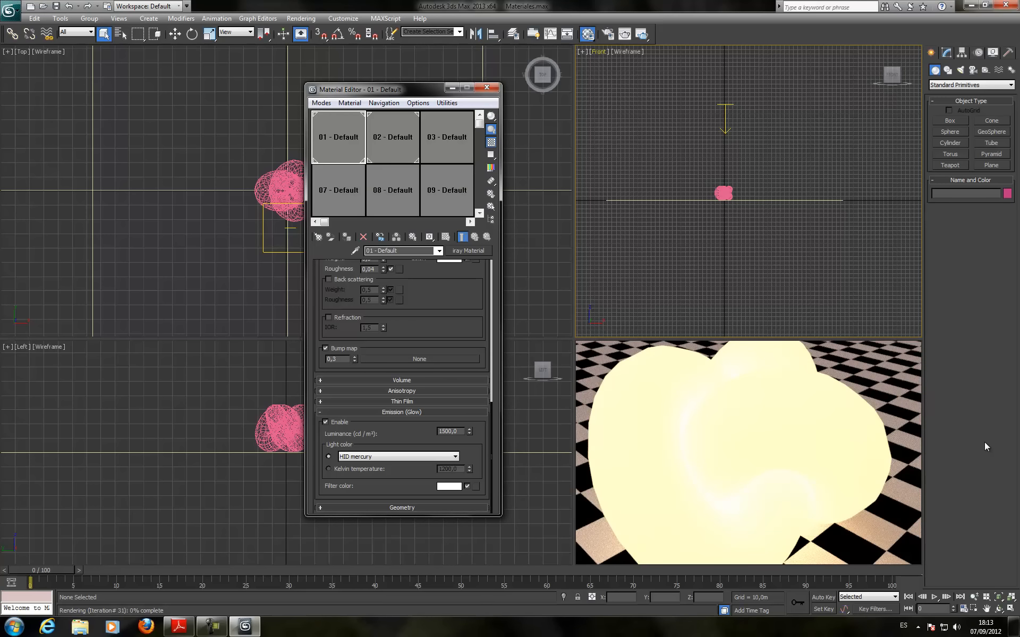
Turn off the emission glow and enable displacement with the Map #6 (Checker) map at an amount of 1,02.
{"action": "key", "text": "ctrl+z"}
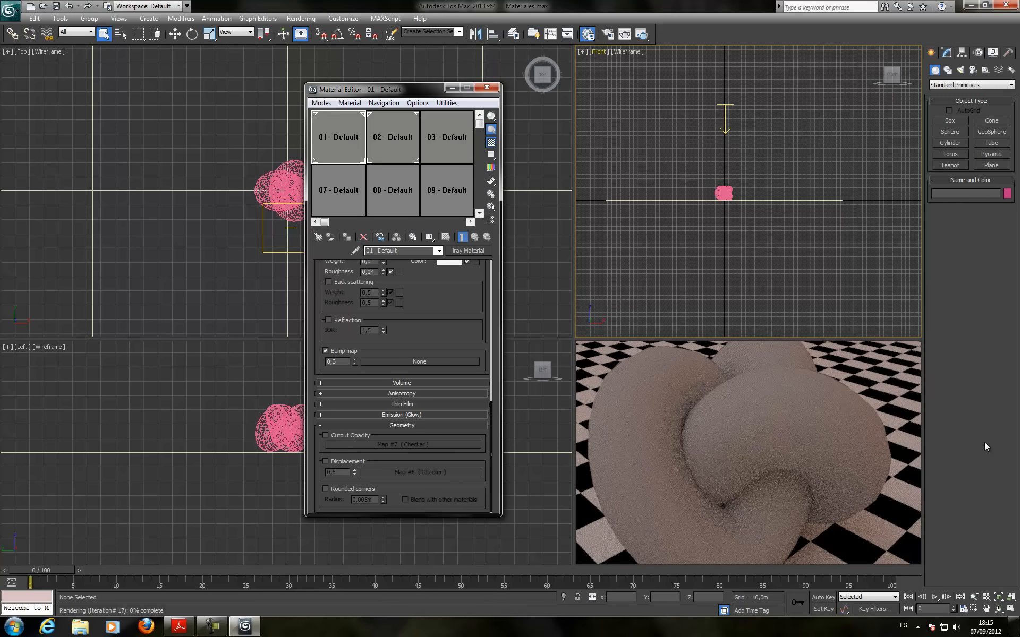
{"action": "key", "text": "ctrl+s"}
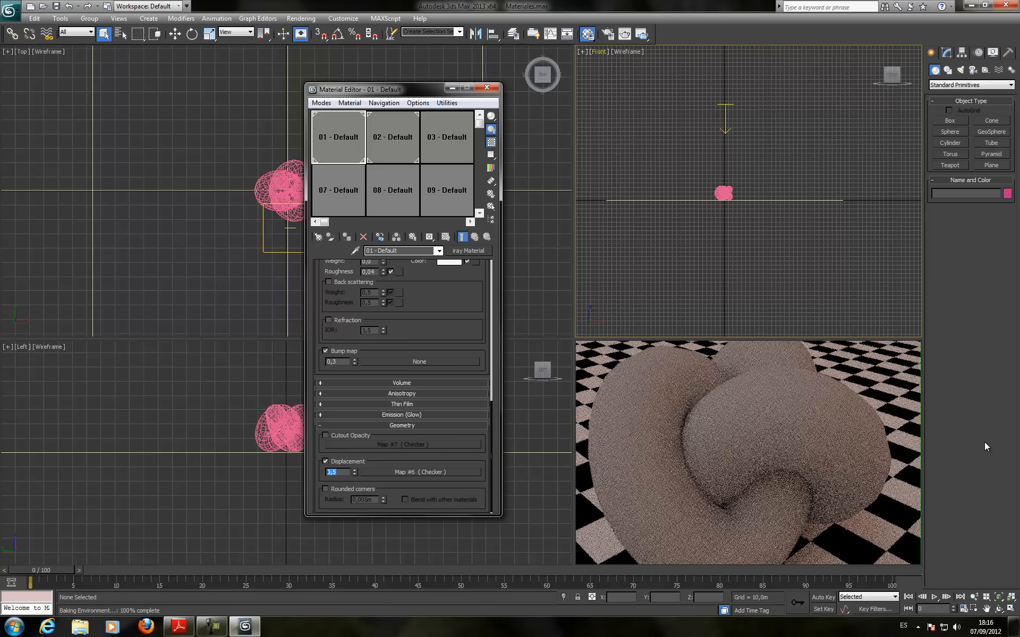
{"action": "key", "text": "Return"}
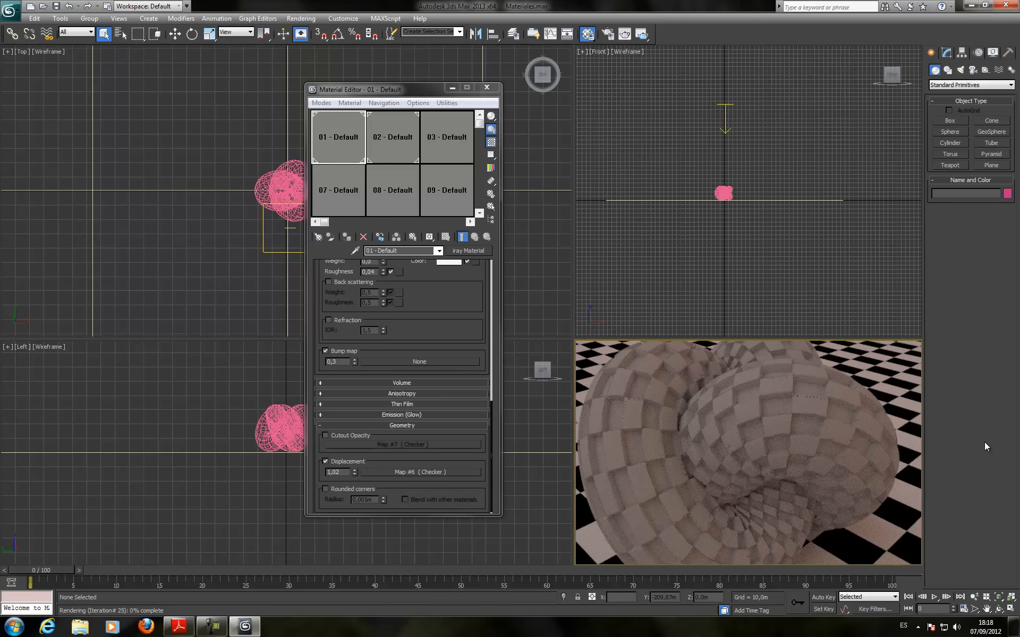
Enable rounded corners in the material's geometry settings and set the radius to 0,05 m.
{"action": "left_click", "coordinate": [326, 489]}
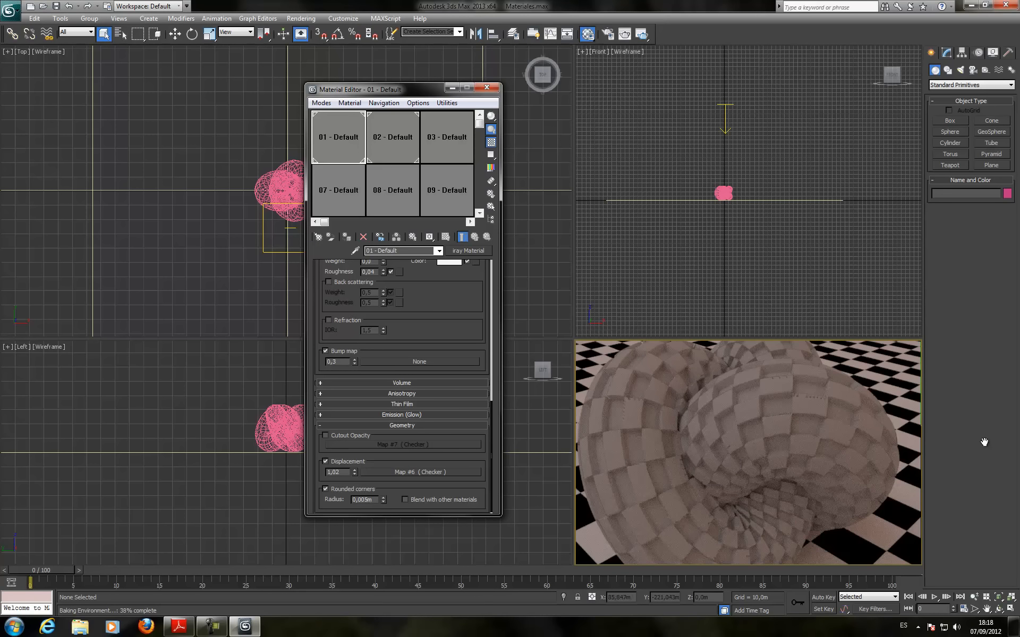
{"action": "left_click_drag", "start_coordinate": [374, 500], "coordinate": [351, 500]}
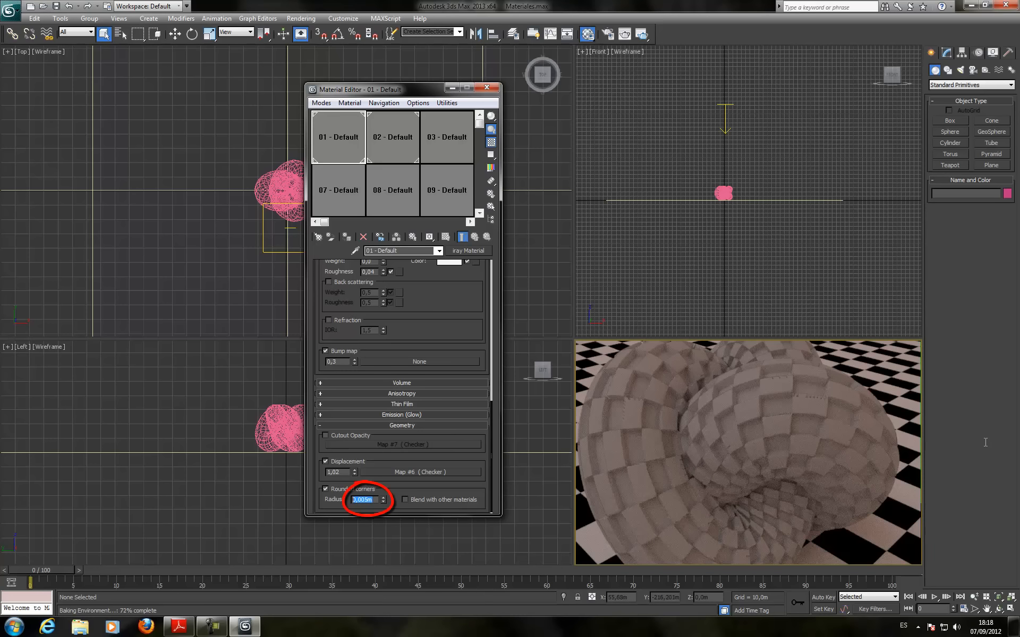
{"action": "type", "text": "0,05"}
{"action": "key", "text": "Return"}
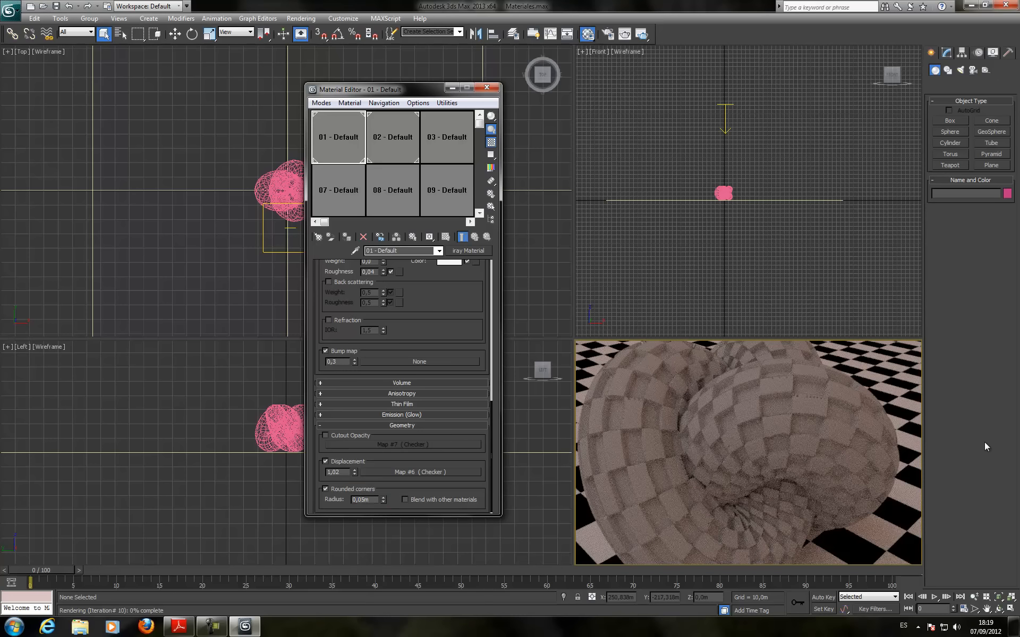